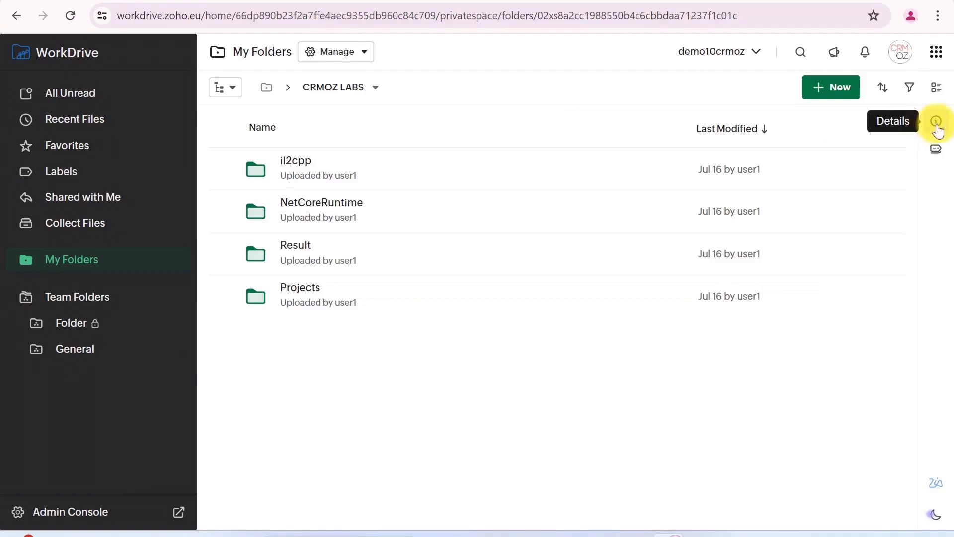
# - Check CRMOZ LABS's 1.30 GB size in Details, then open Projects (36 files, 53.20 MB)
pyautogui.click(937, 122)
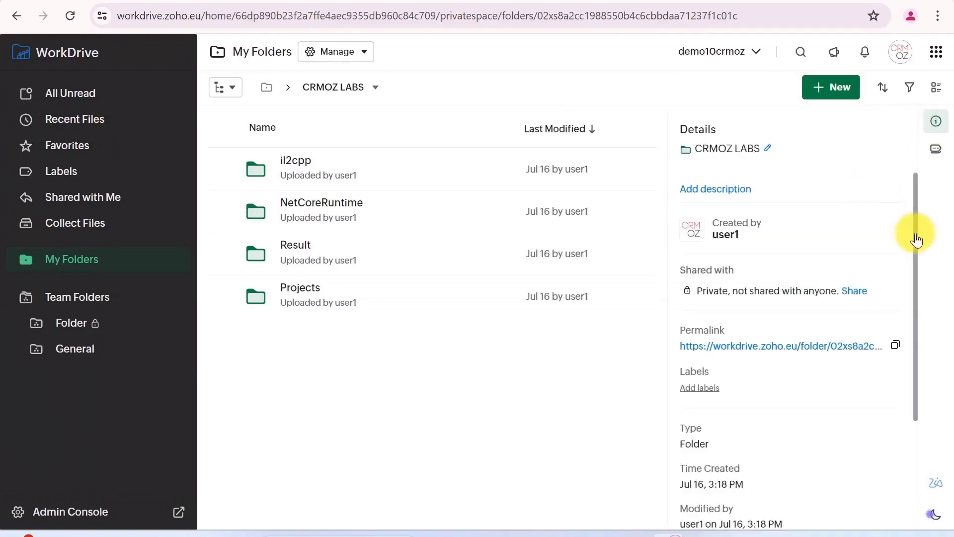
pyautogui.moveTo(916, 237); pyautogui.dragTo(922, 365)
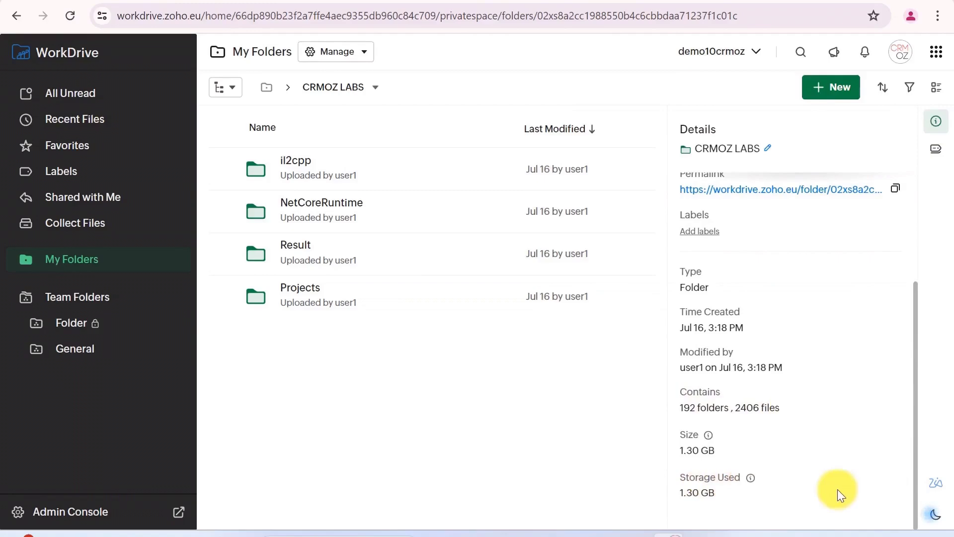
pyautogui.click(299, 288)
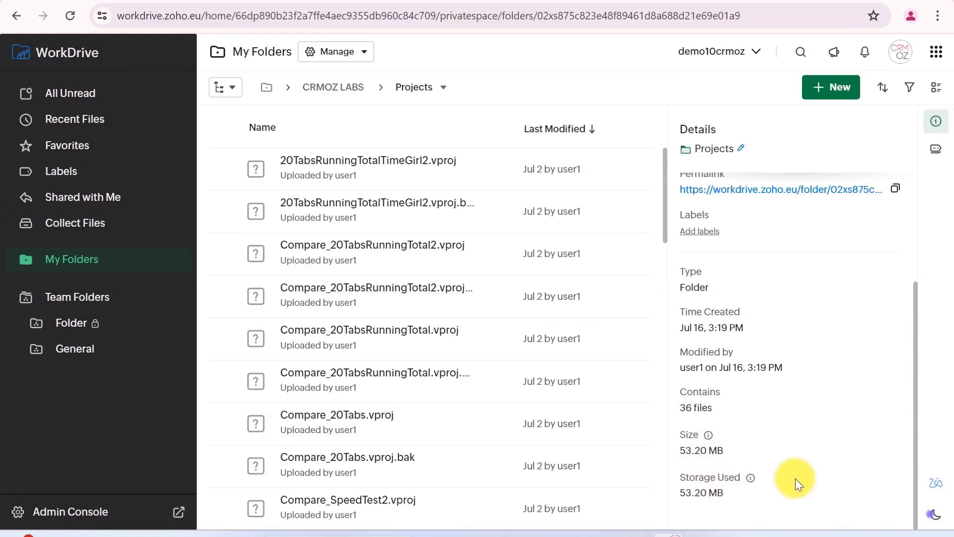
# - Browse from CRMOZ LABS into Result (1.09 GB) and its Part1 subfolder (382.08 MB)
pyautogui.click(341, 95)
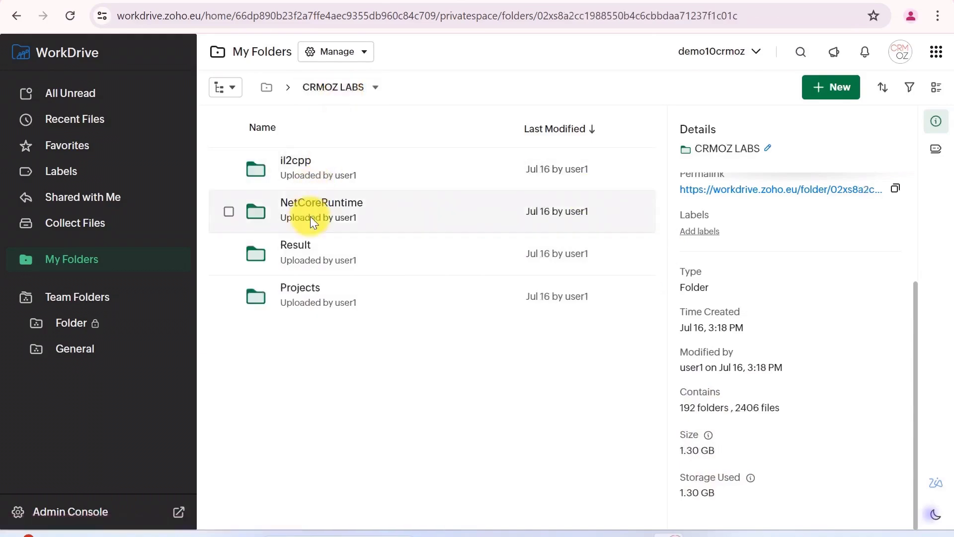
pyautogui.doubleClick(296, 247)
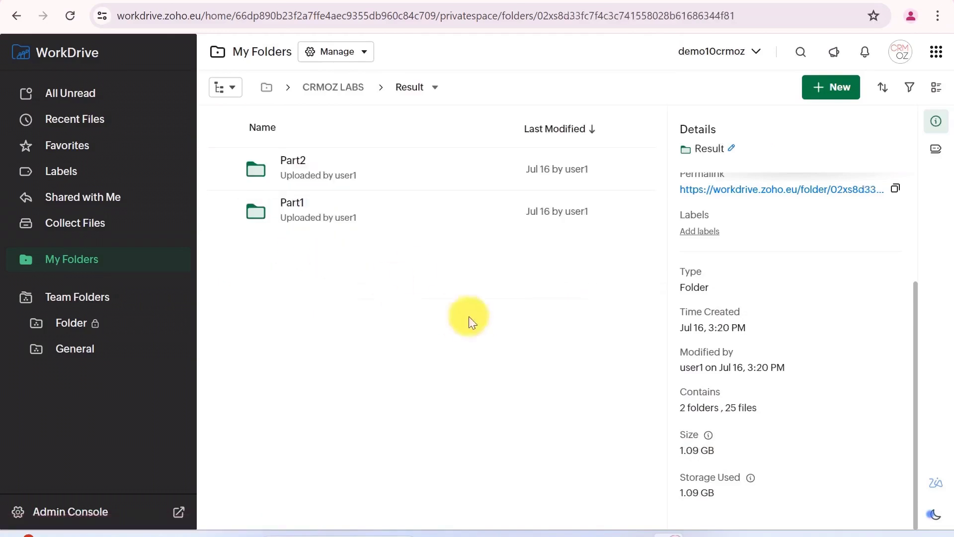
pyautogui.click(293, 202)
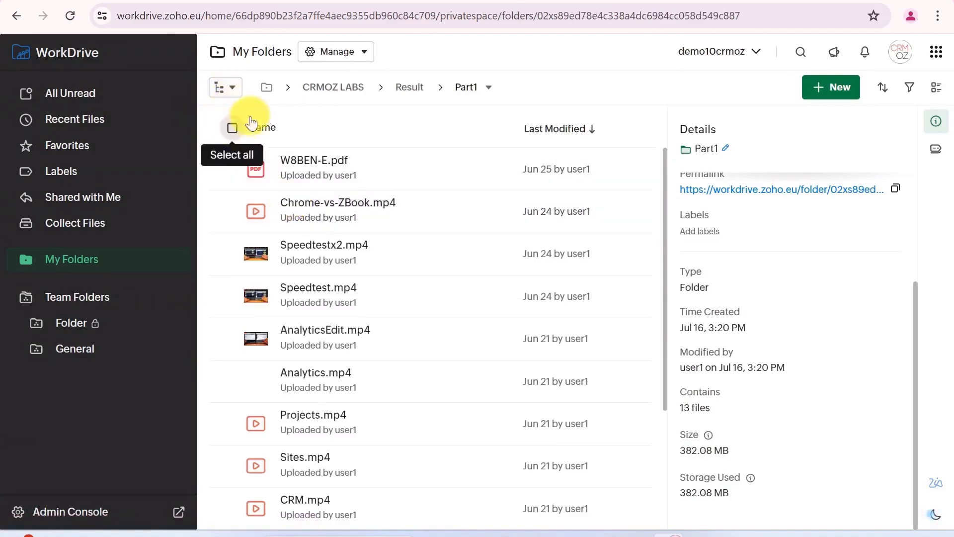
pyautogui.click(409, 90)
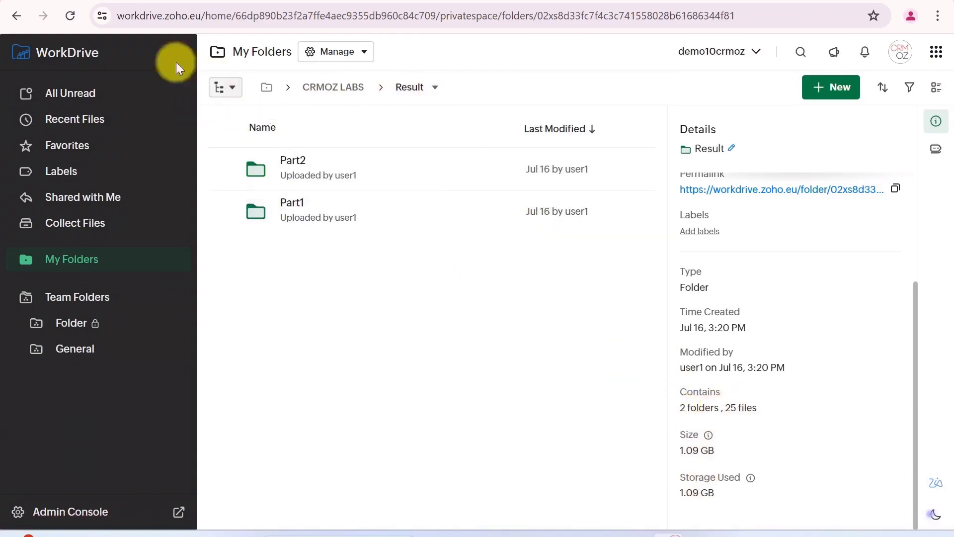
pyautogui.click(14, 15)
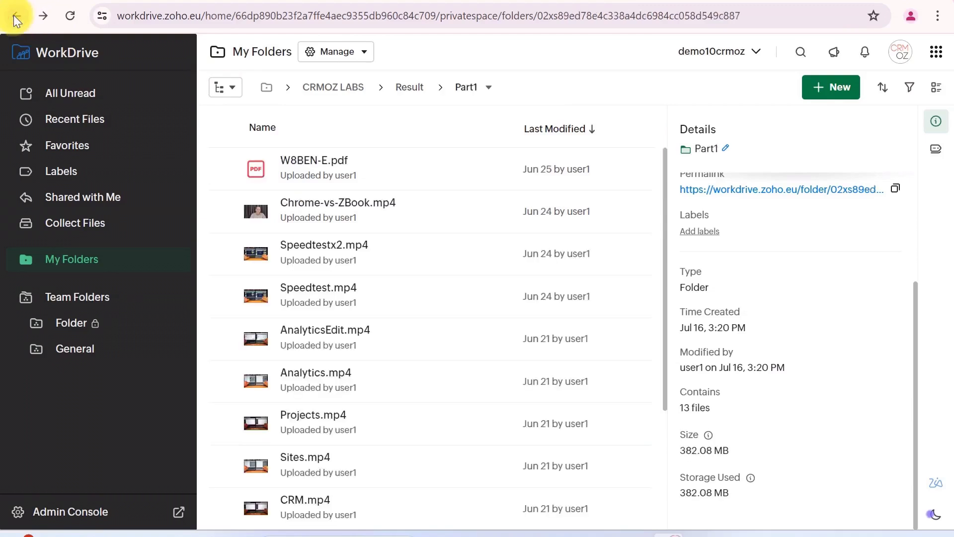
# - Inspect NetCoreRuntime (64.90 MB, 227 files), then il2cpp (91.02 MB, 2118 files)
pyautogui.click(339, 88)
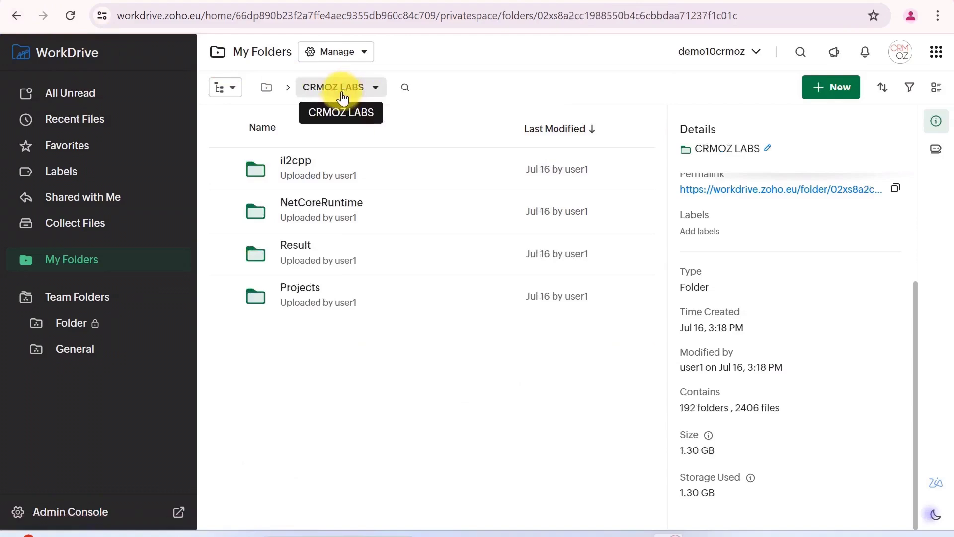
pyautogui.click(305, 208)
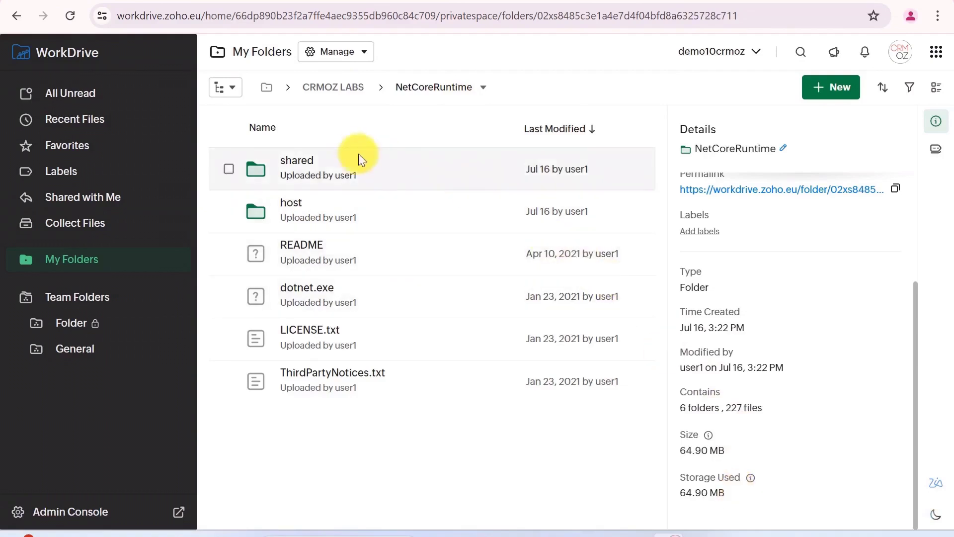
pyautogui.click(331, 88)
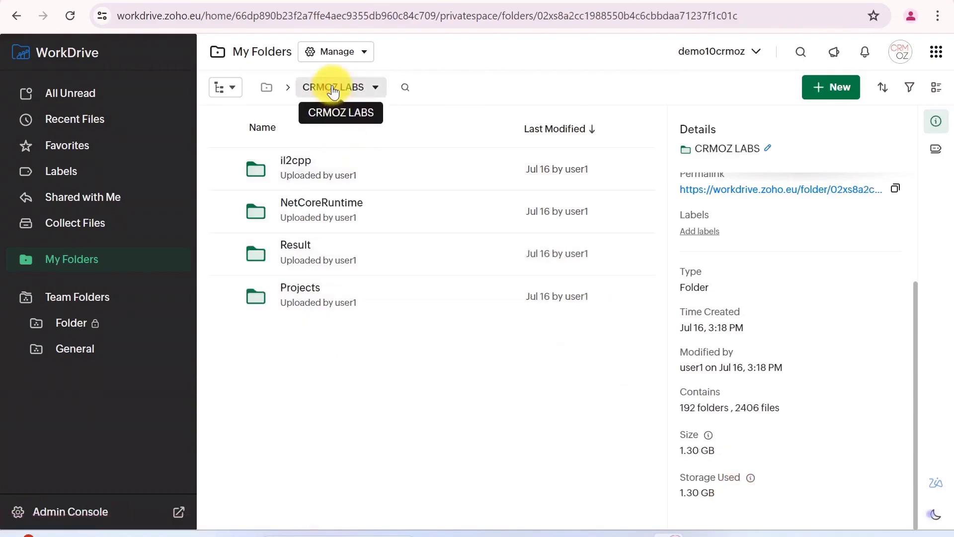
pyautogui.click(295, 162)
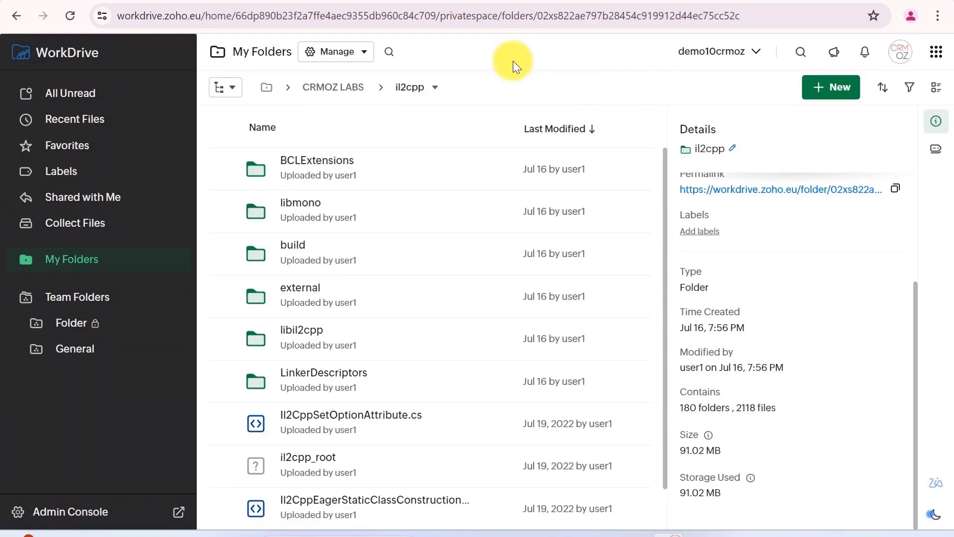
# - Go up from il2cpp to CRMOZ LABS using the breadcrumb
pyautogui.click(343, 88)
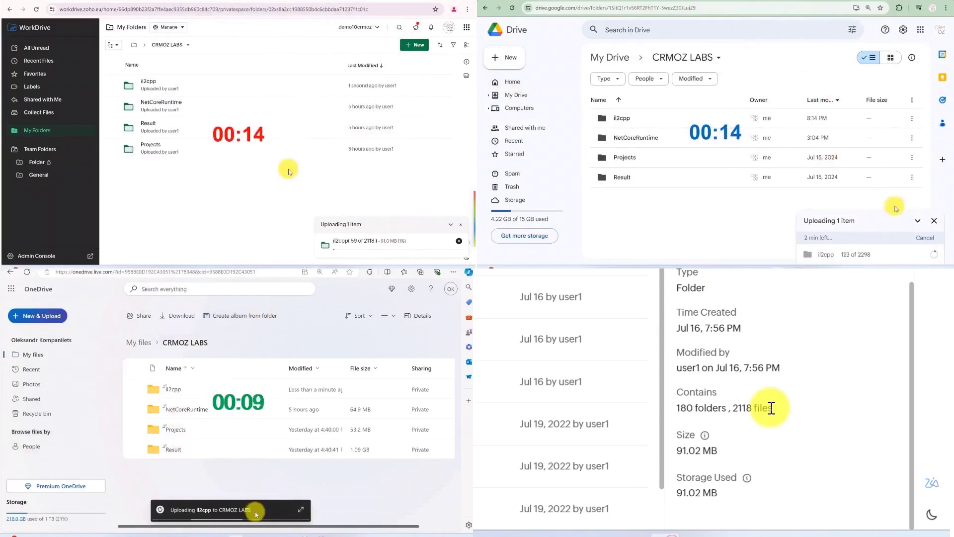
# - Monitor il2cpp upload progress in Drive's upload panel and OneDrive's Progress list
pyautogui.click(918, 221)
pyautogui.click(916, 251)
pyautogui.click(300, 510)
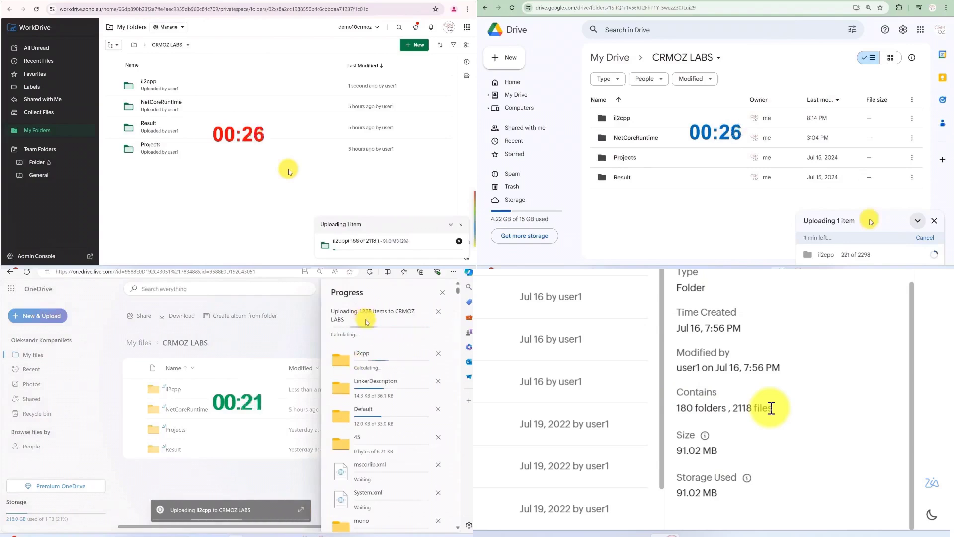
pyautogui.click(442, 292)
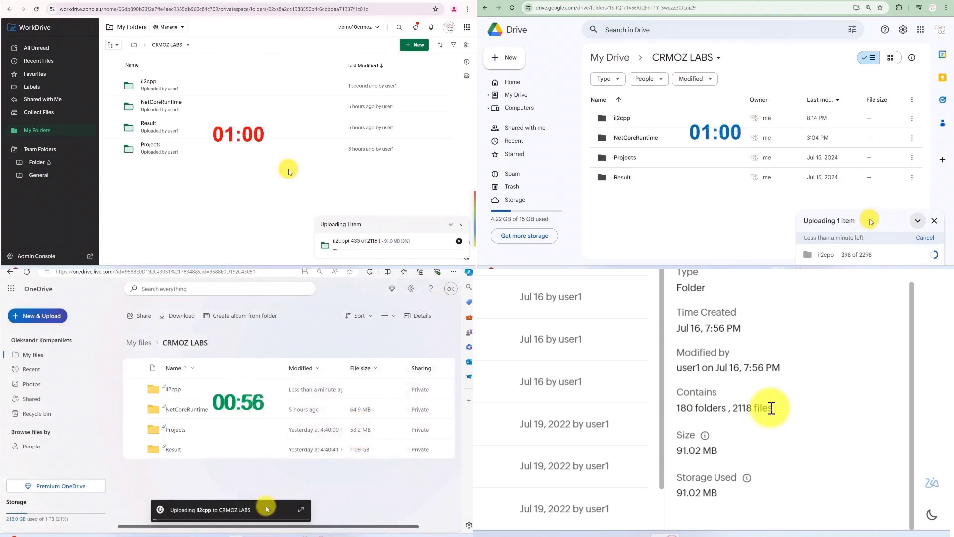
pyautogui.click(300, 510)
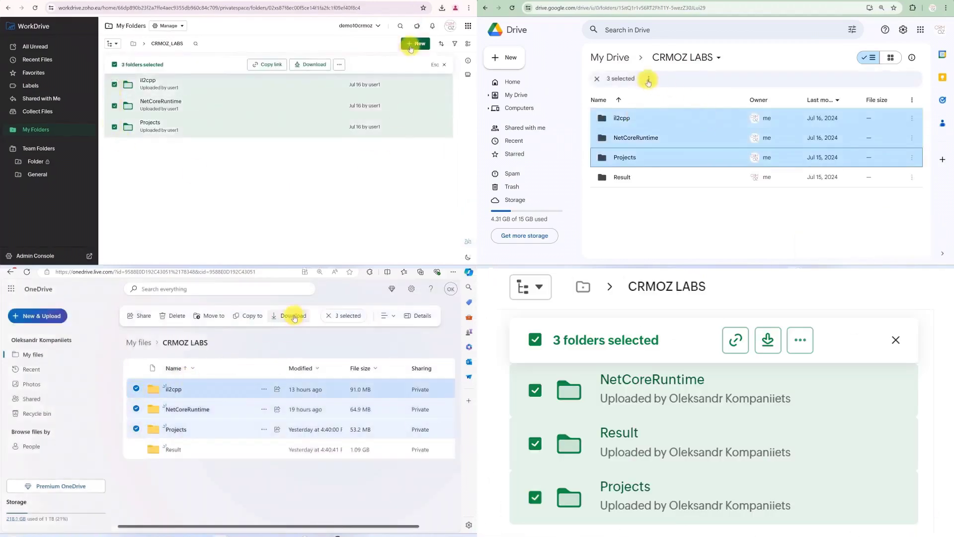
# - Download the selected Drive folders as a zip and track the zips in browser Downloads
pyautogui.click(649, 78)
pyautogui.click(676, 97)
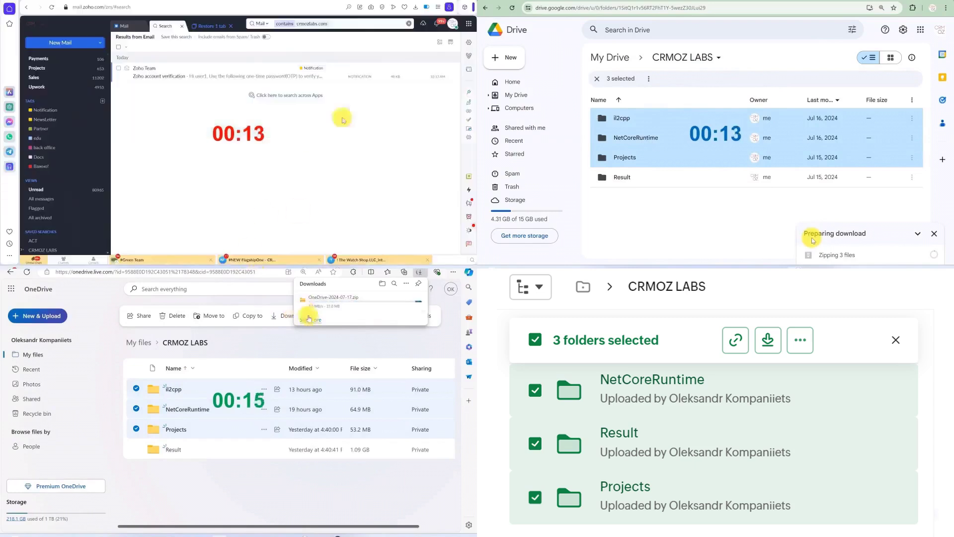
pyautogui.click(309, 319)
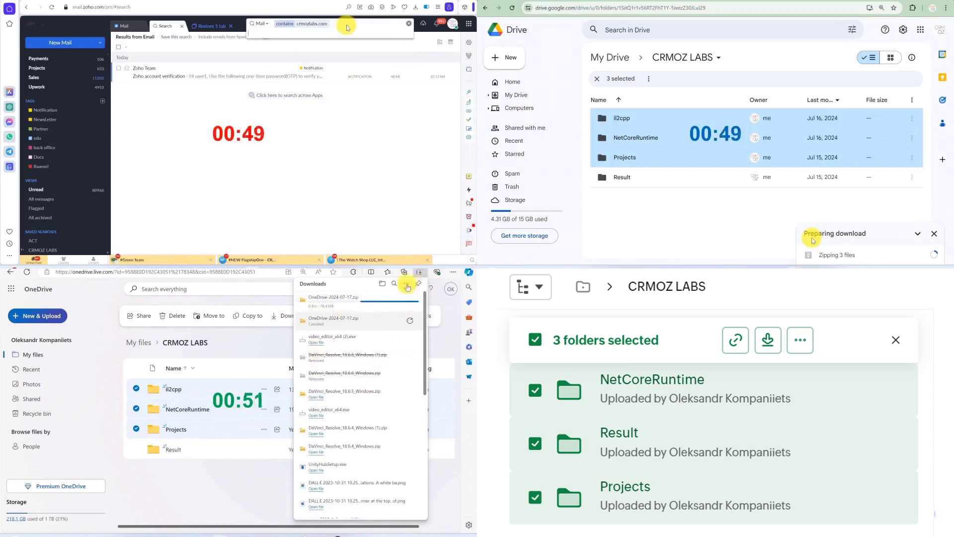
pyautogui.click(408, 284)
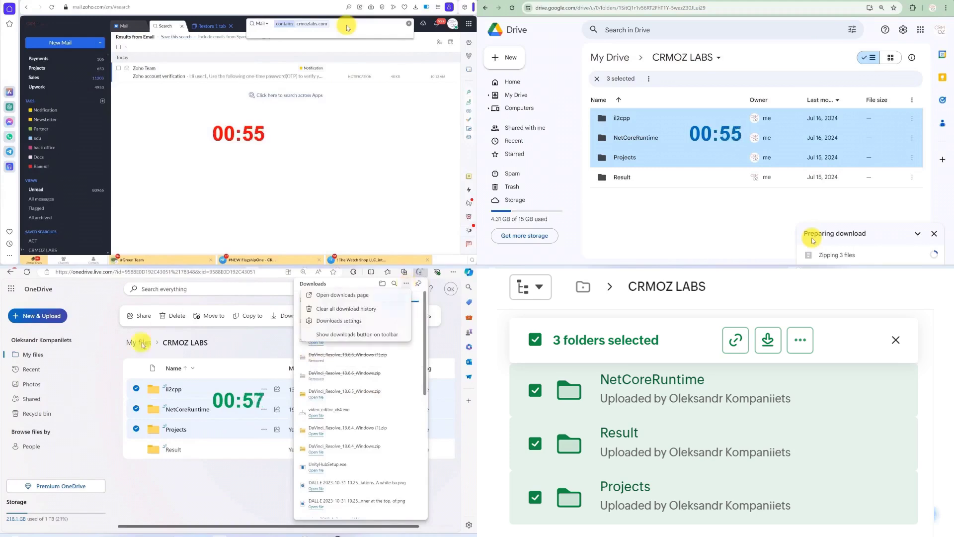
pyautogui.click(97, 342)
pyautogui.click(421, 271)
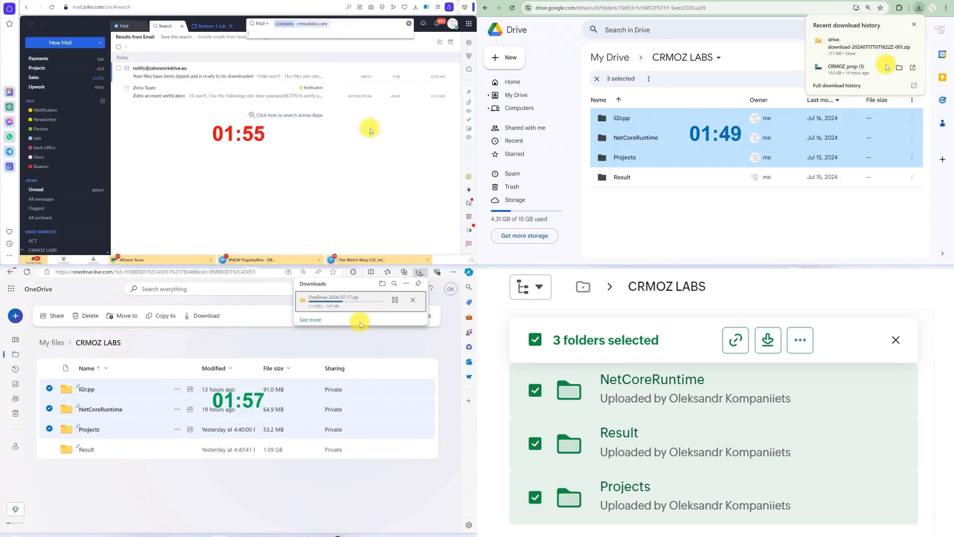
# - Fetch the WorkDrive zip from its emailed download link and check its progress
pyautogui.click(206, 69)
pyautogui.rightClick(290, 193)
pyautogui.click(306, 146)
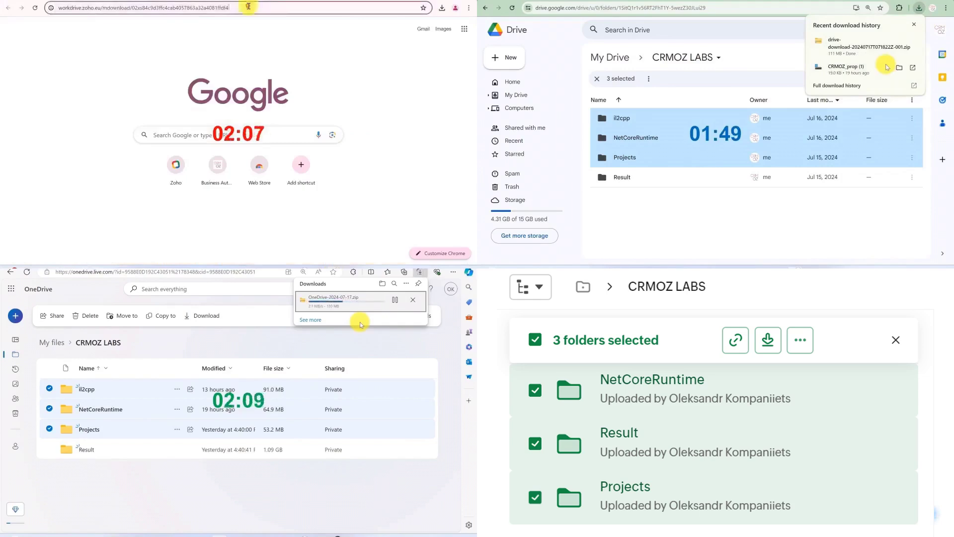
pyautogui.click(442, 10)
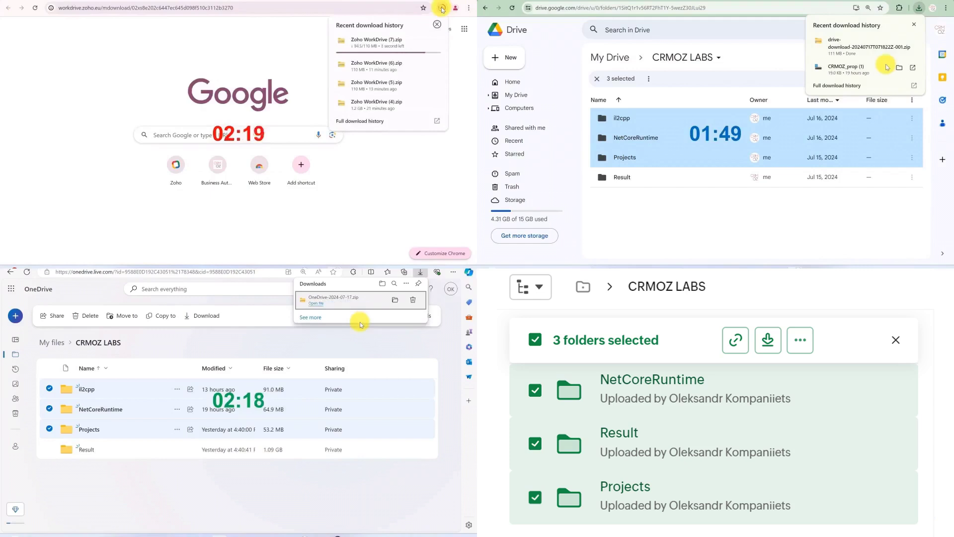